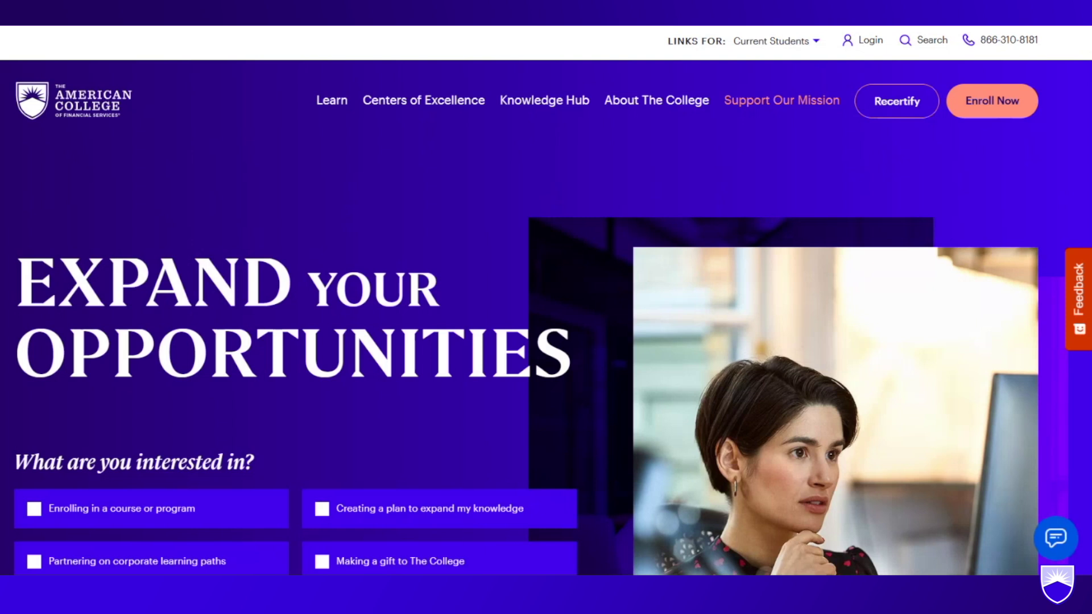
Step: Log in to My Learning Hub with the saved e-mail and account password, declining to save the password
{"action": "left_click", "coordinate": [870, 41]}
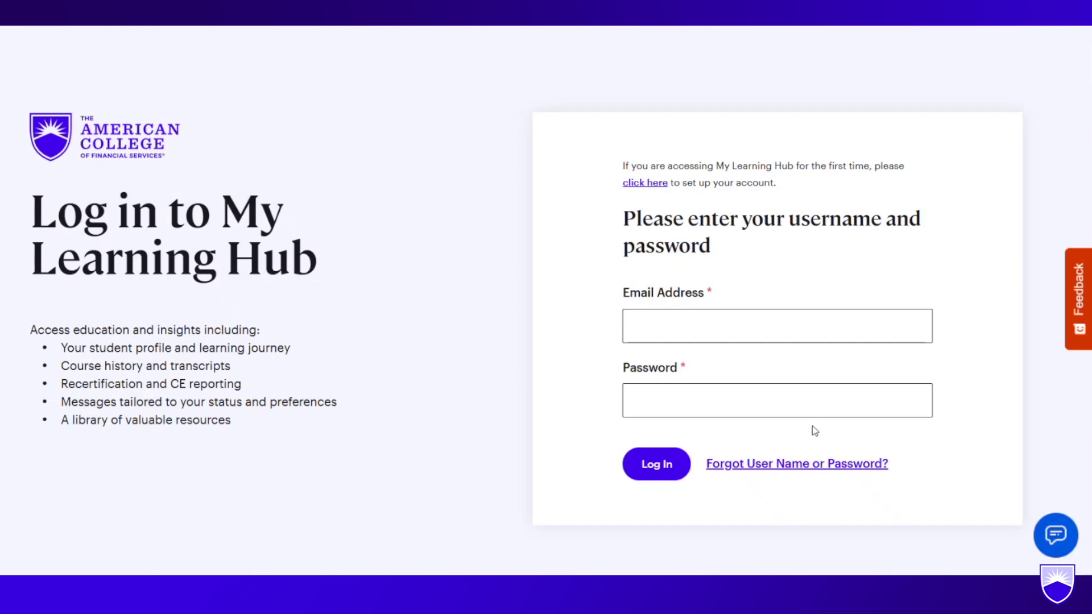
{"action": "left_click", "coordinate": [645, 322]}
{"action": "key", "text": "Up"}
{"action": "key", "text": "Return"}
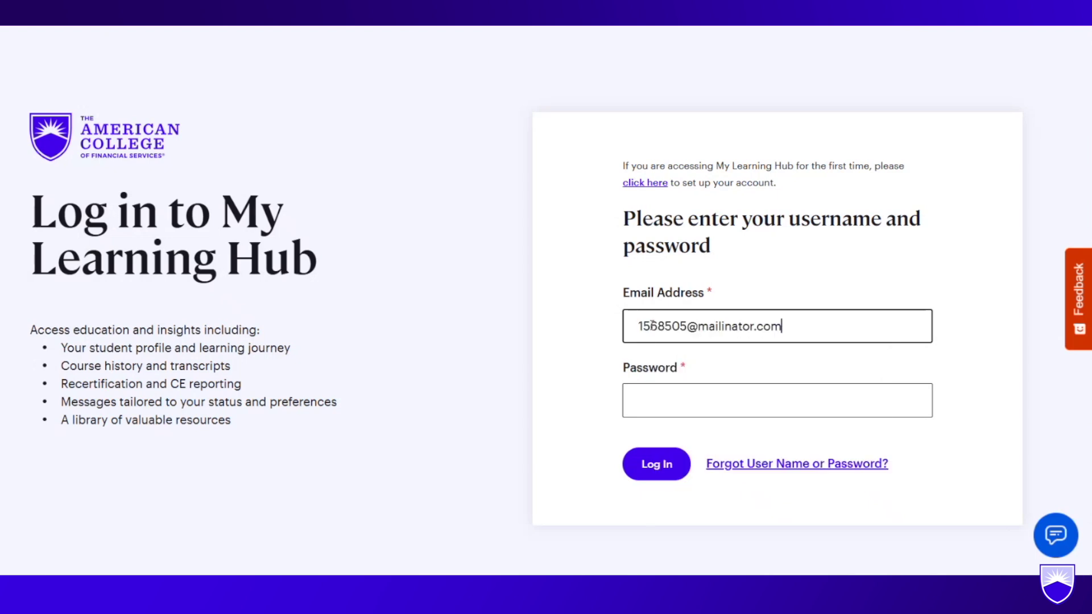
{"action": "left_click", "coordinate": [644, 398]}
{"action": "type", "text": "••••"}
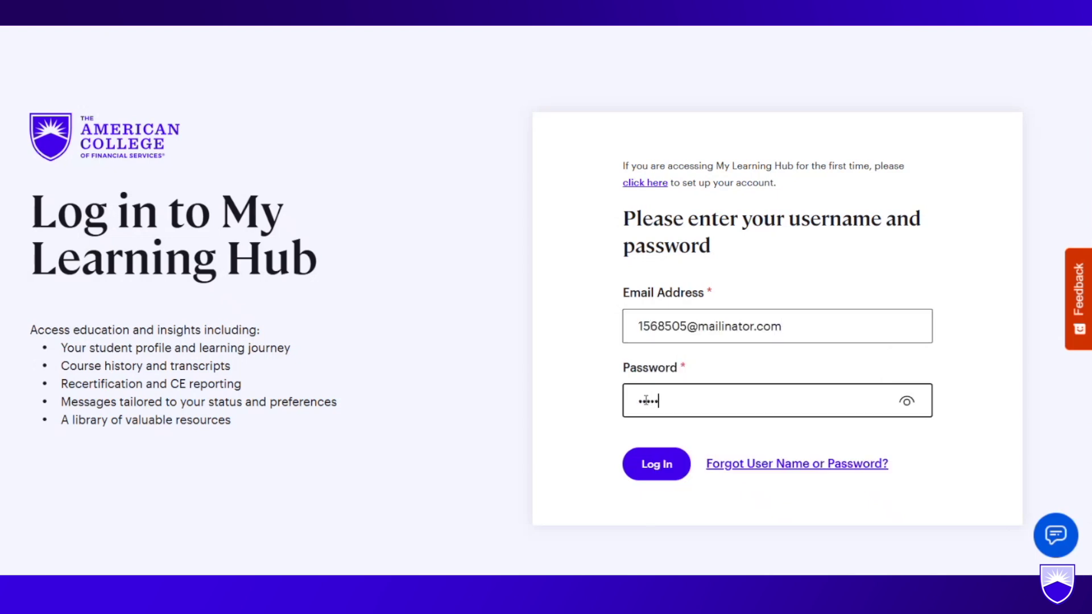
{"action": "type", "text": "••••"}
{"action": "key", "text": "Return"}
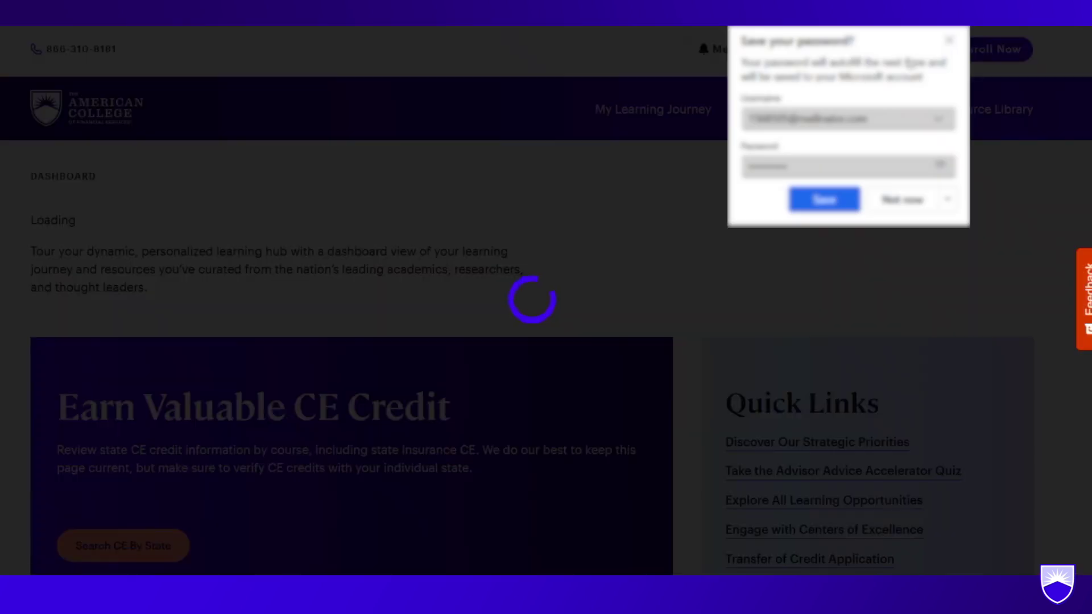
{"action": "left_click", "coordinate": [950, 42]}
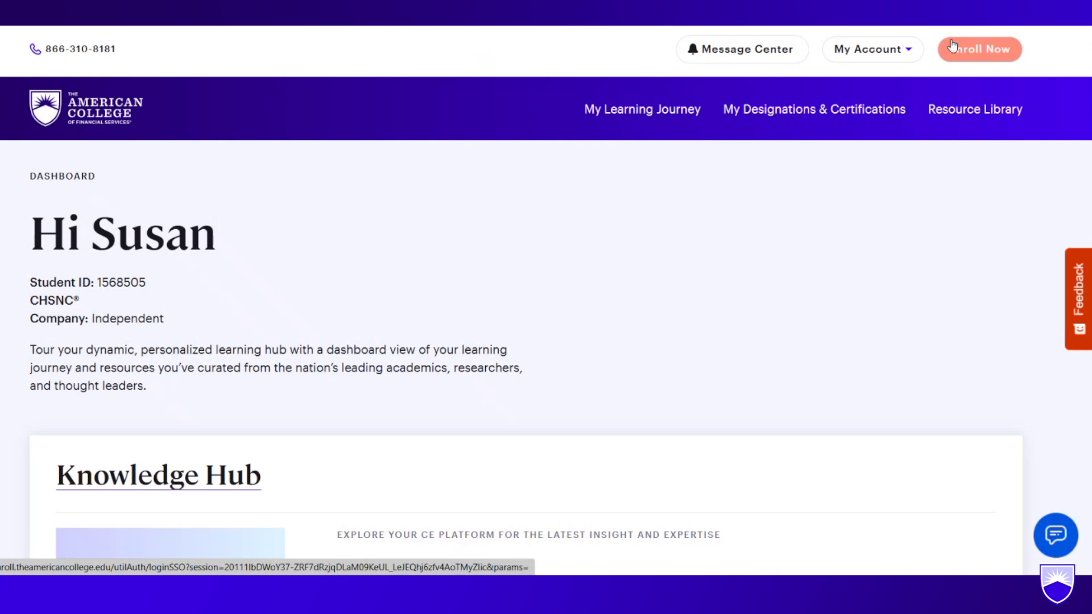
Step: Open the My Account dropdown in the top bar
{"action": "left_click", "coordinate": [893, 55]}
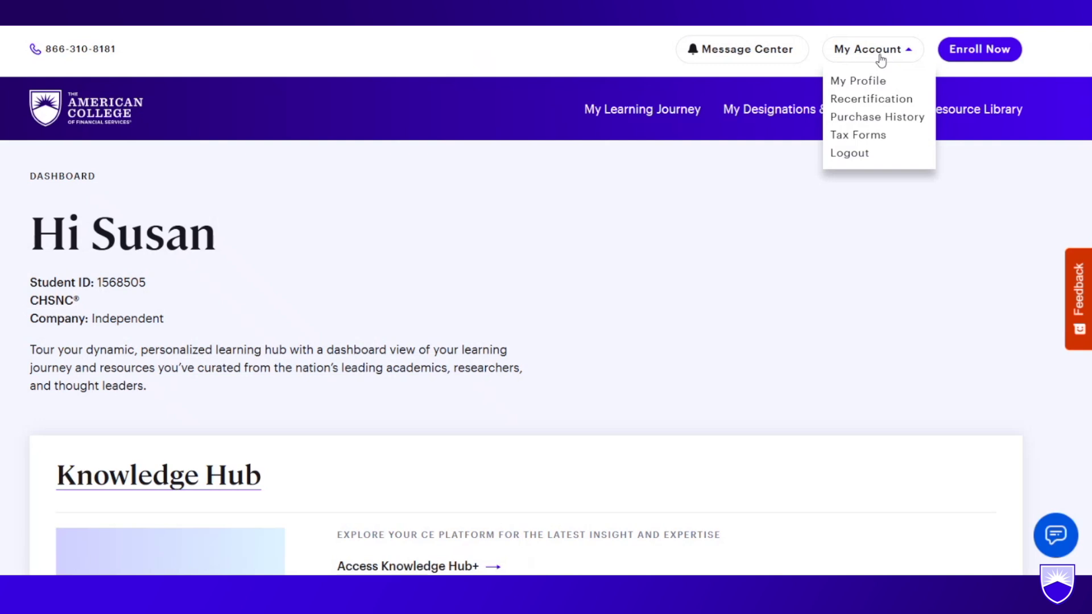
Step: Open My Profile and scroll through the Personal Information cards, then go to Professional Information
{"action": "left_click", "coordinate": [858, 83]}
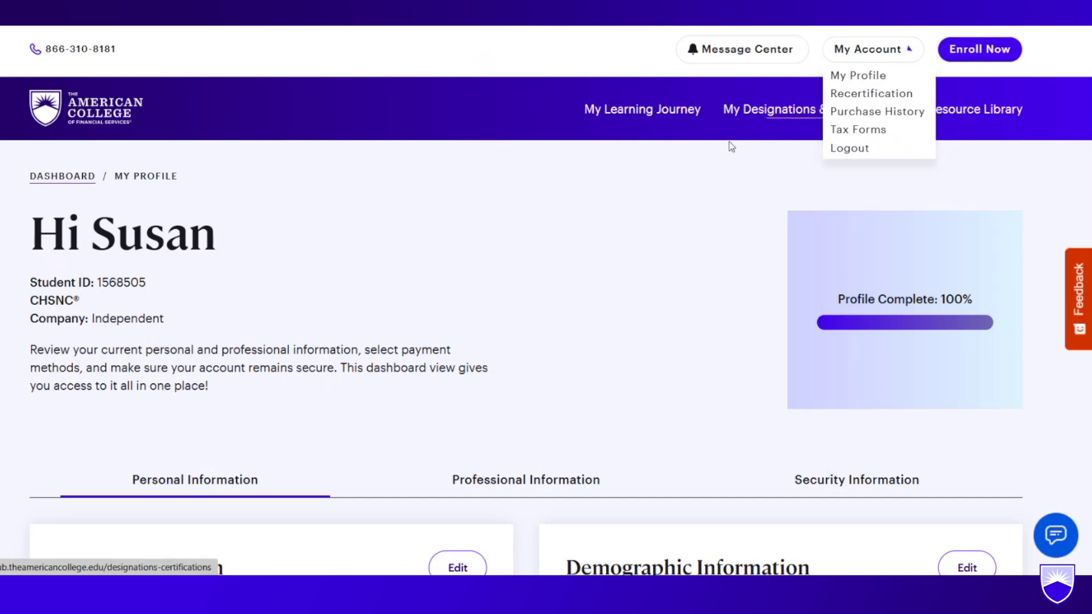
{"action": "scroll", "coordinate": [526, 358], "scroll_direction": "down", "scroll_amount": 1}
{"action": "scroll", "coordinate": [1076, 262], "scroll_direction": "down", "scroll_amount": 5}
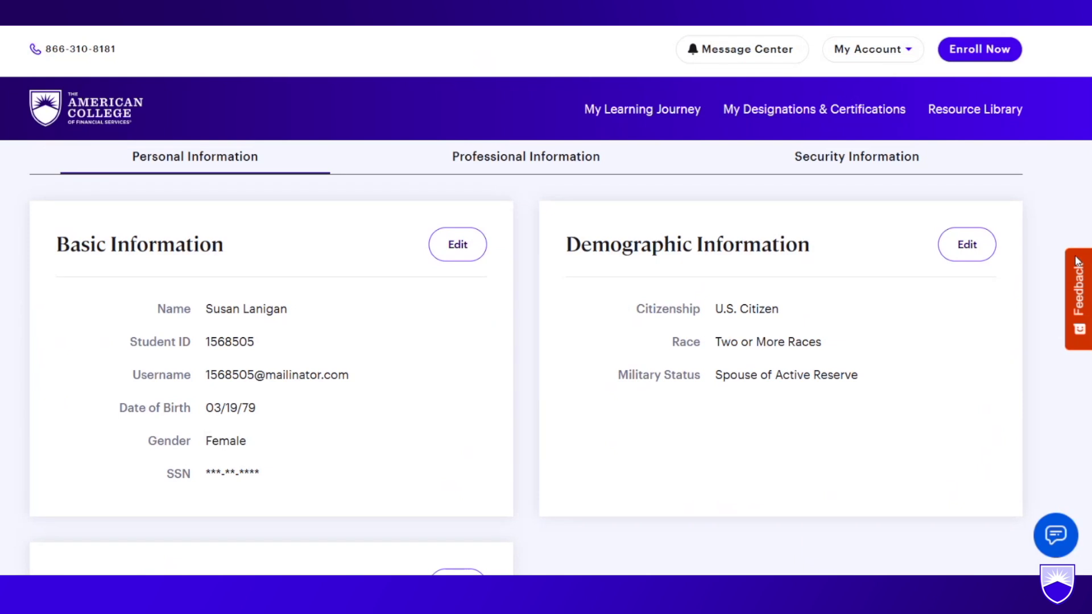
{"action": "scroll", "coordinate": [1076, 261], "scroll_direction": "down", "scroll_amount": 1}
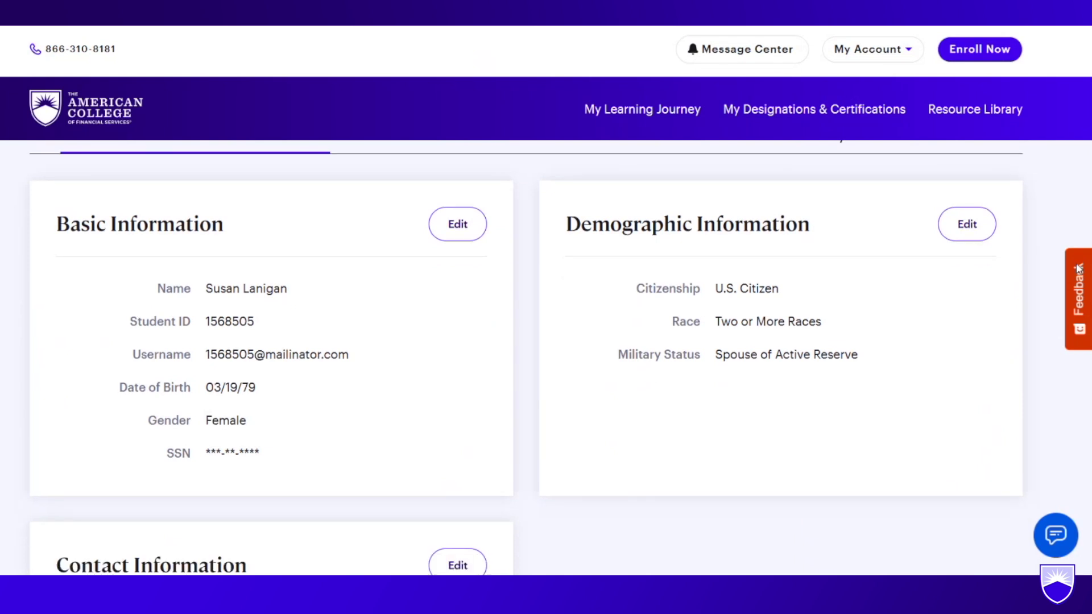
{"action": "scroll", "coordinate": [1079, 319], "scroll_direction": "down", "scroll_amount": 3}
{"action": "scroll", "coordinate": [1075, 380], "scroll_direction": "down", "scroll_amount": 2}
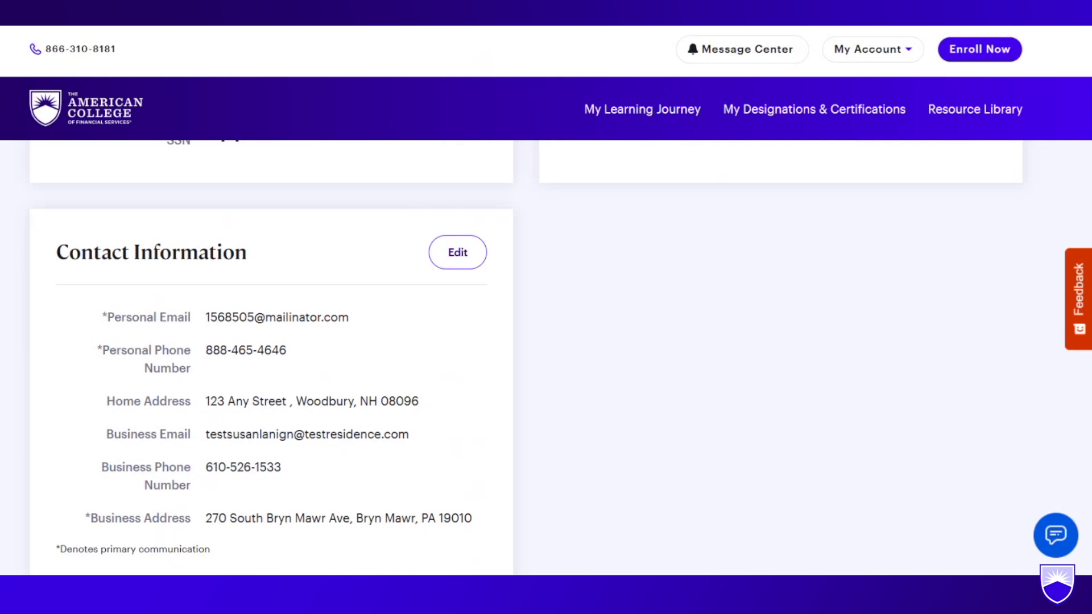
{"action": "scroll", "coordinate": [546, 357], "scroll_direction": "up", "scroll_amount": 5}
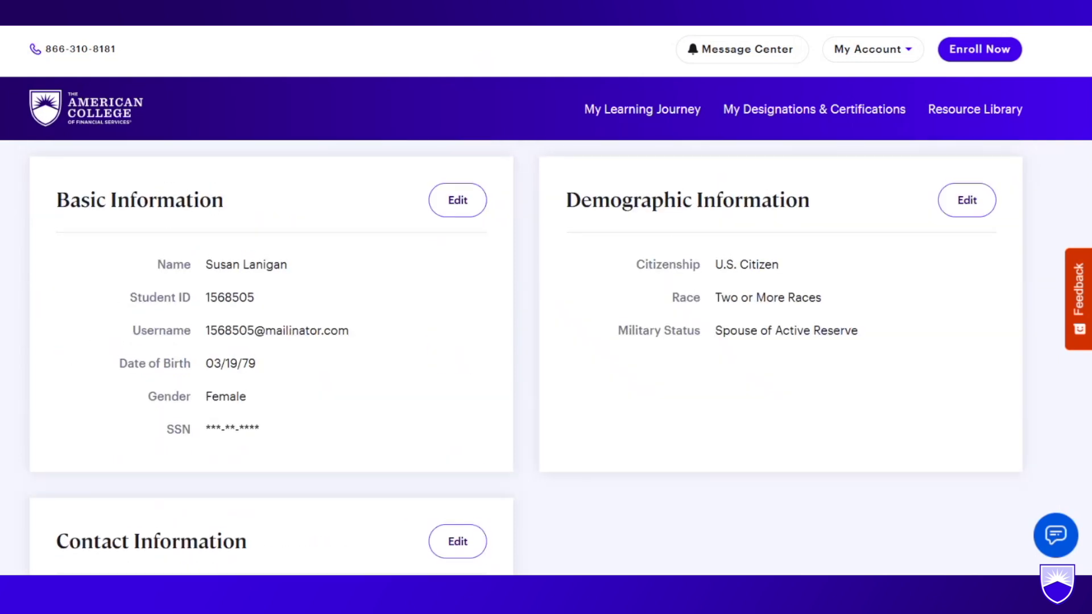
{"action": "scroll", "coordinate": [546, 357], "scroll_direction": "up", "scroll_amount": 3}
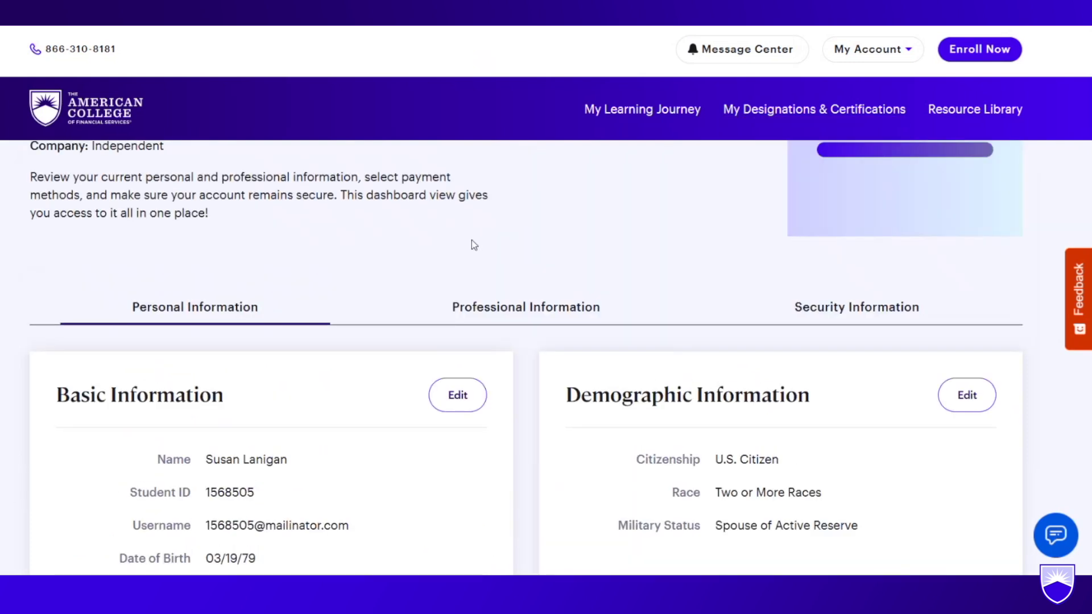
{"action": "left_click", "coordinate": [499, 316]}
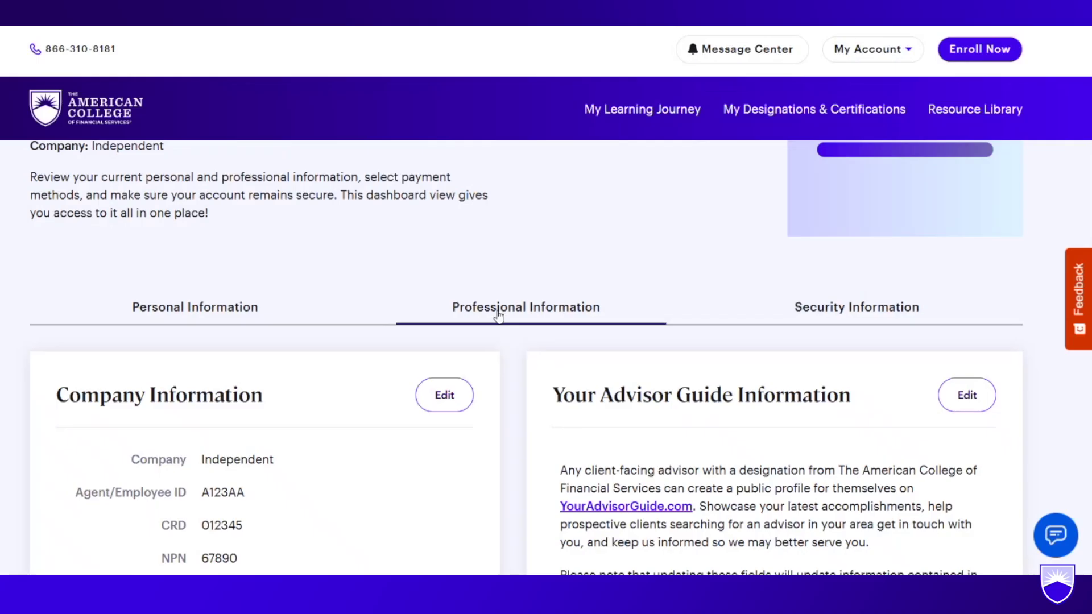
Step: Scroll through Company Information (Independent, agent ID, CRD, NPN) down to the Advisor Guide card
{"action": "scroll", "coordinate": [526, 359], "scroll_direction": "down", "scroll_amount": 4}
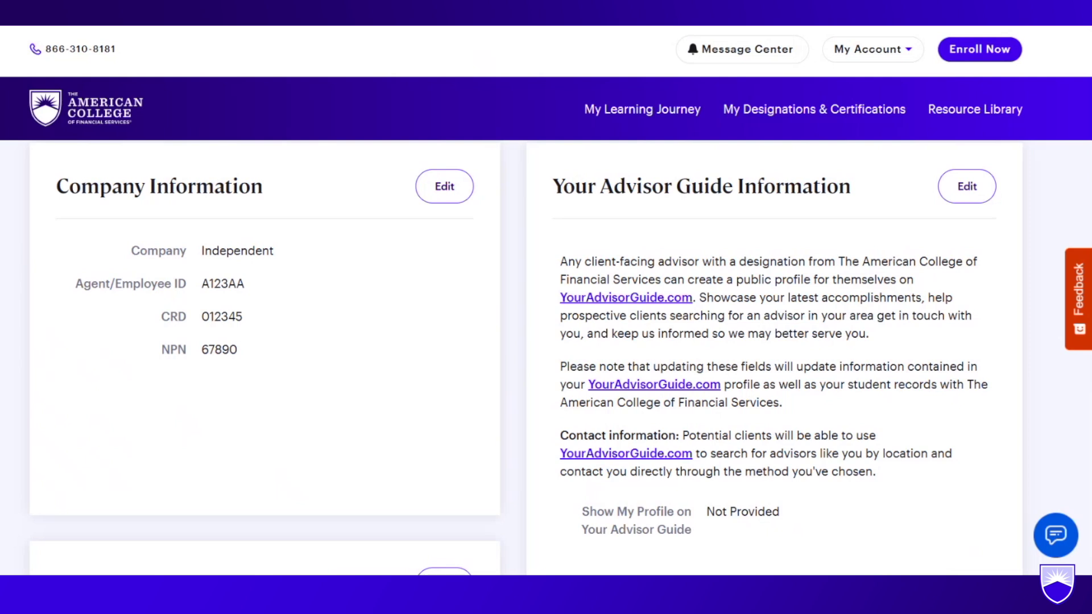
{"action": "scroll", "coordinate": [526, 358], "scroll_direction": "down", "scroll_amount": 1}
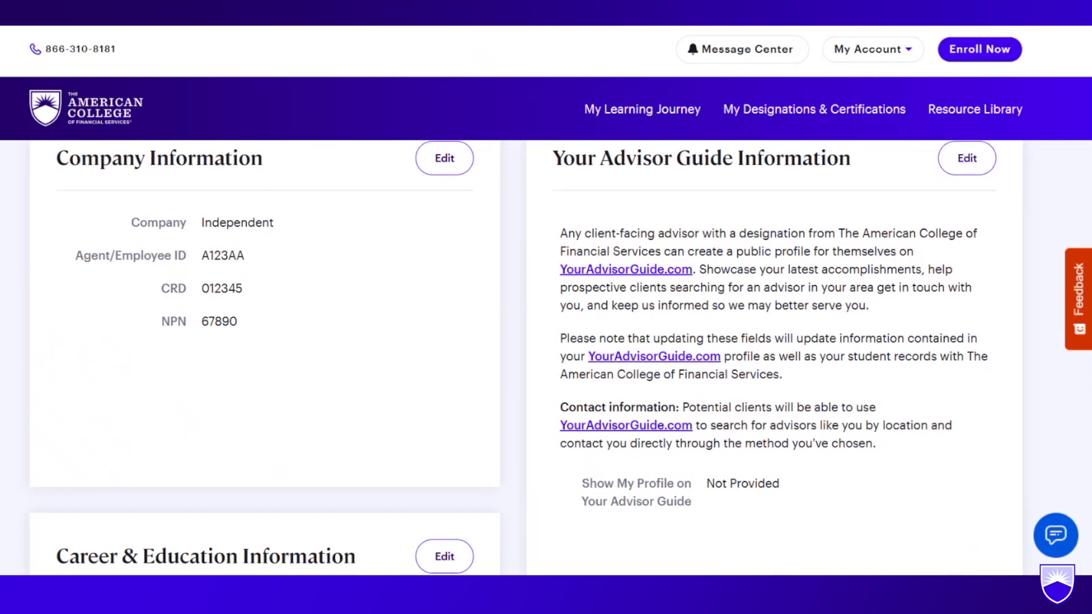
{"action": "scroll", "coordinate": [526, 358], "scroll_direction": "down", "scroll_amount": 1}
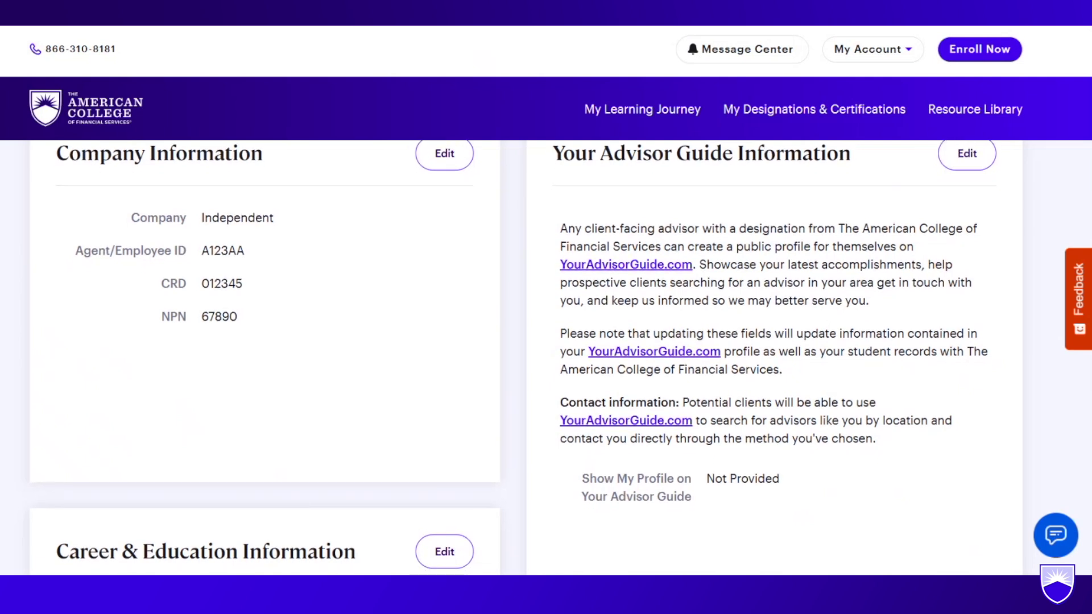
{"action": "scroll", "coordinate": [526, 354], "scroll_direction": "up", "scroll_amount": 2}
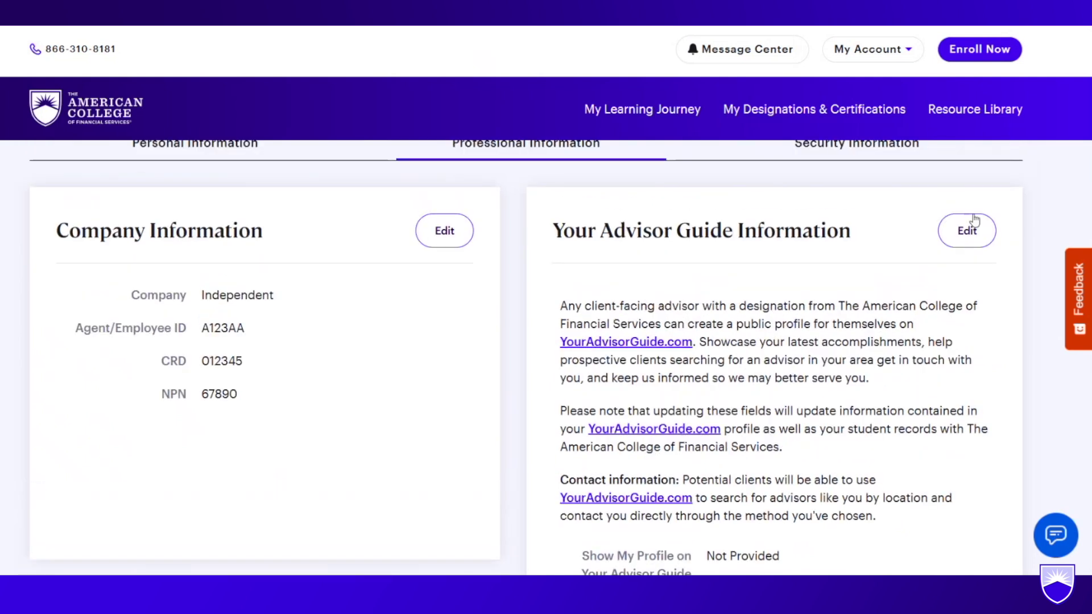
Step: Edit Your Advisor Guide Information and choose Yes for Show My Profile on Your Advisor Guide
{"action": "left_click", "coordinate": [965, 235]}
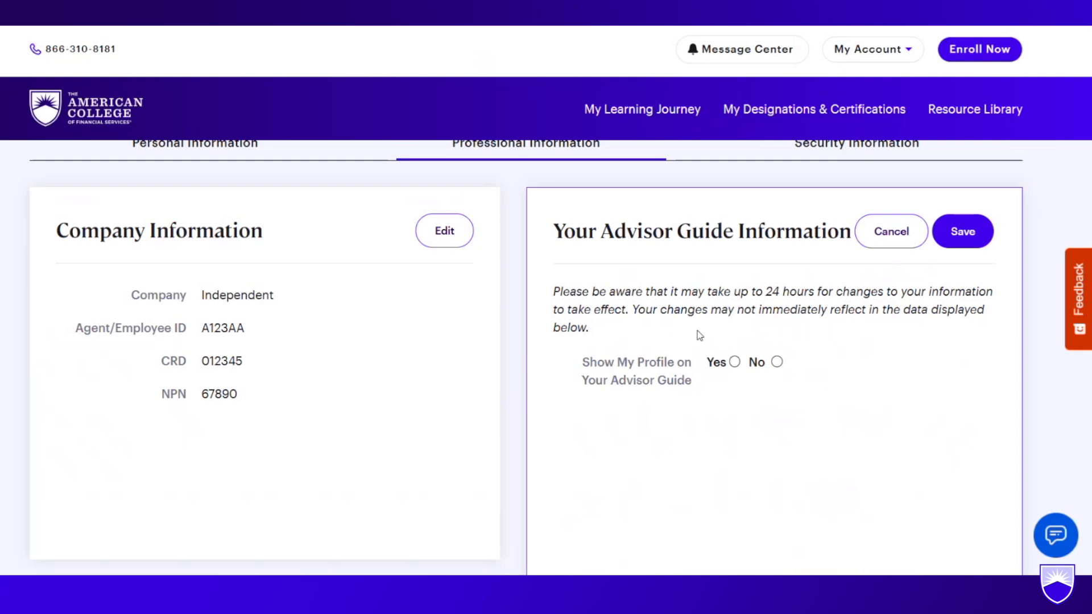
{"action": "left_click", "coordinate": [734, 364]}
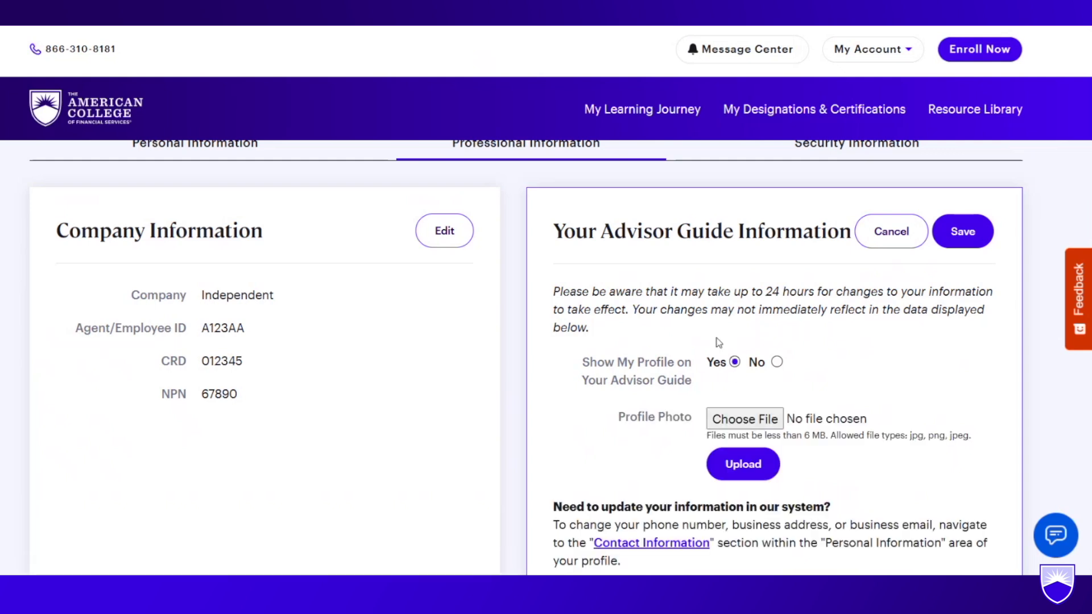
{"action": "scroll", "coordinate": [527, 359], "scroll_direction": "down", "scroll_amount": 1}
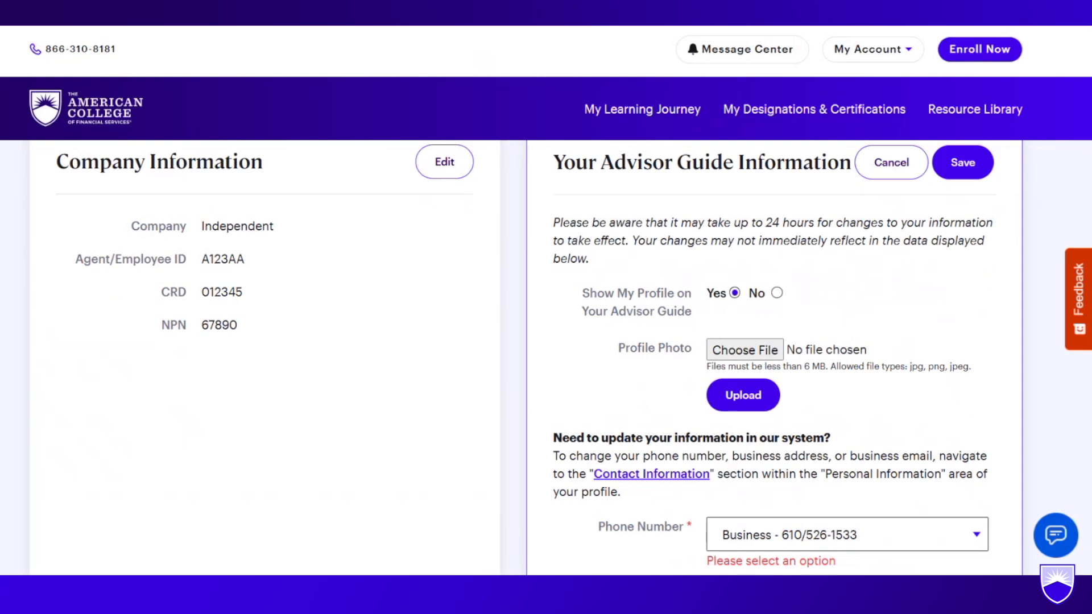
{"action": "scroll", "coordinate": [546, 358], "scroll_direction": "down", "scroll_amount": 1}
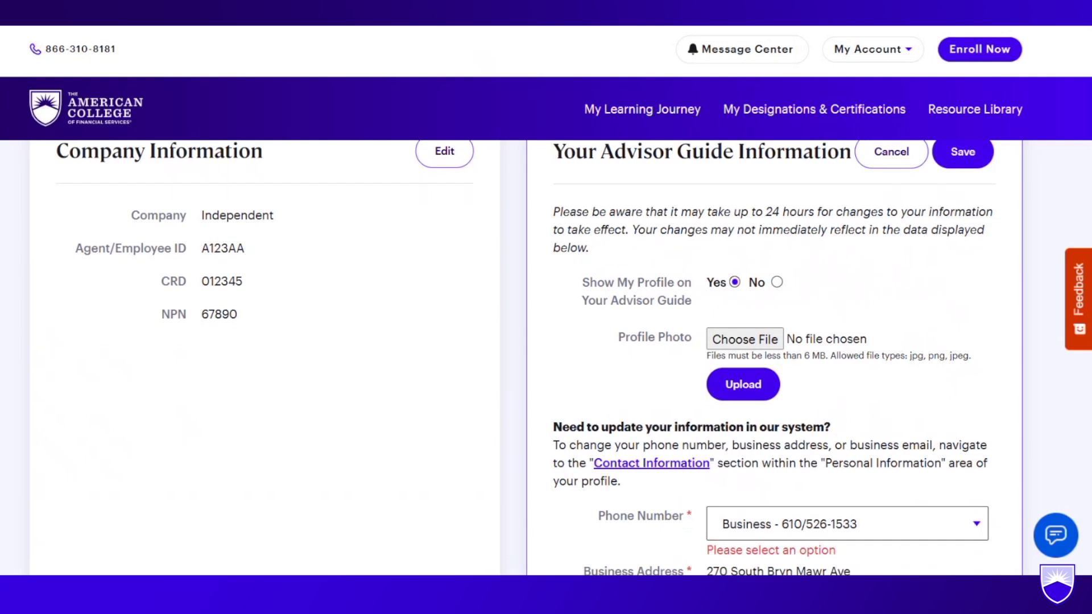
{"action": "scroll", "coordinate": [546, 358], "scroll_direction": "up", "scroll_amount": 1}
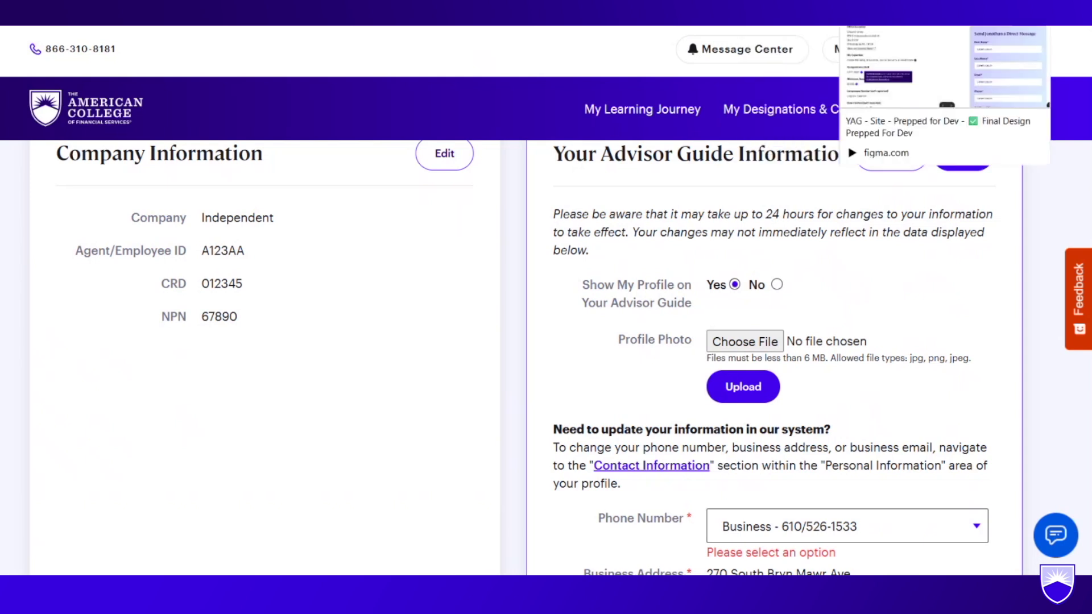
{"action": "left_click", "coordinate": [887, 14]}
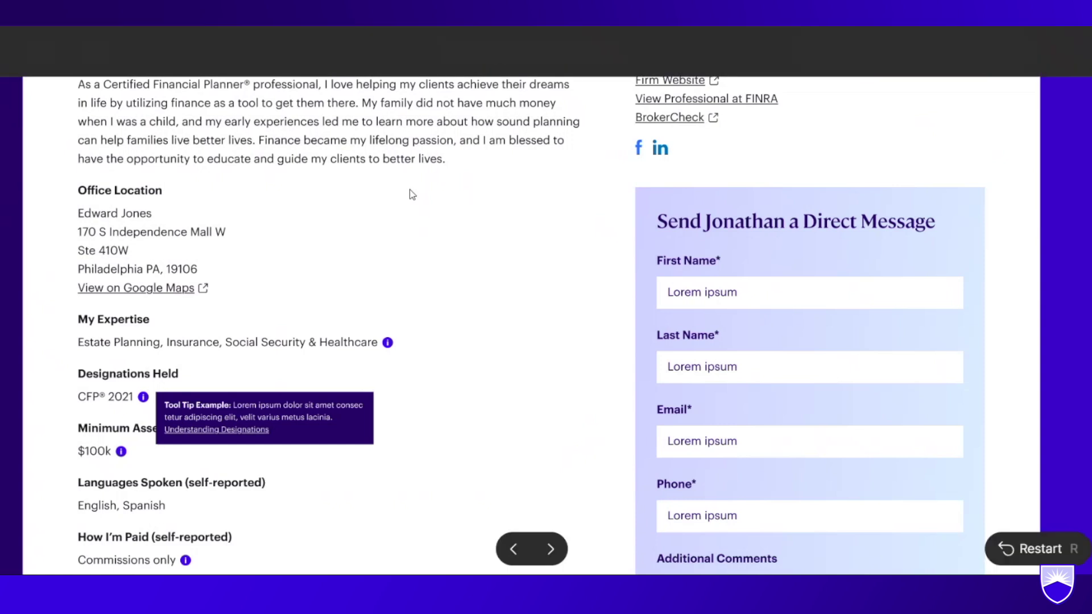
{"action": "scroll", "coordinate": [424, 524], "scroll_direction": "up", "scroll_amount": 5}
{"action": "scroll", "coordinate": [424, 525], "scroll_direction": "up", "scroll_amount": 2}
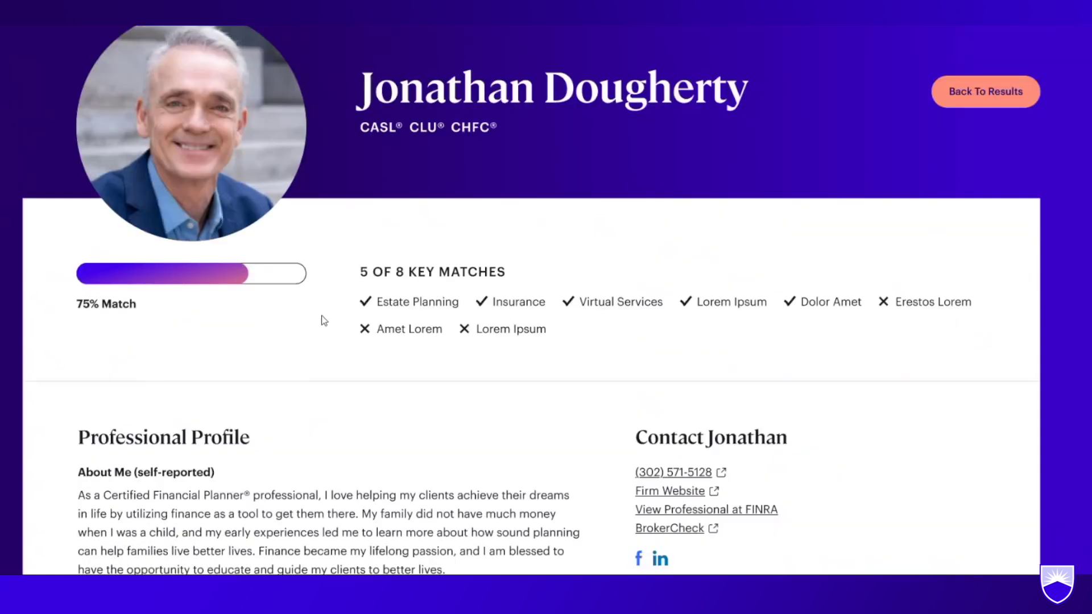
{"action": "scroll", "coordinate": [317, 411], "scroll_direction": "up", "scroll_amount": 2}
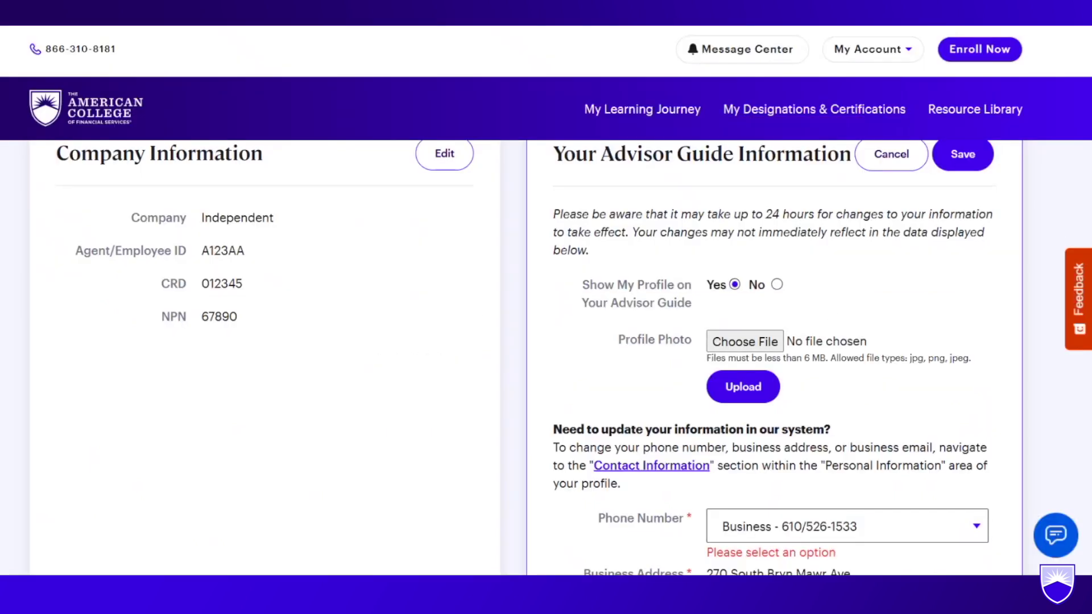
{"action": "scroll", "coordinate": [1089, 276], "scroll_direction": "down", "scroll_amount": 4}
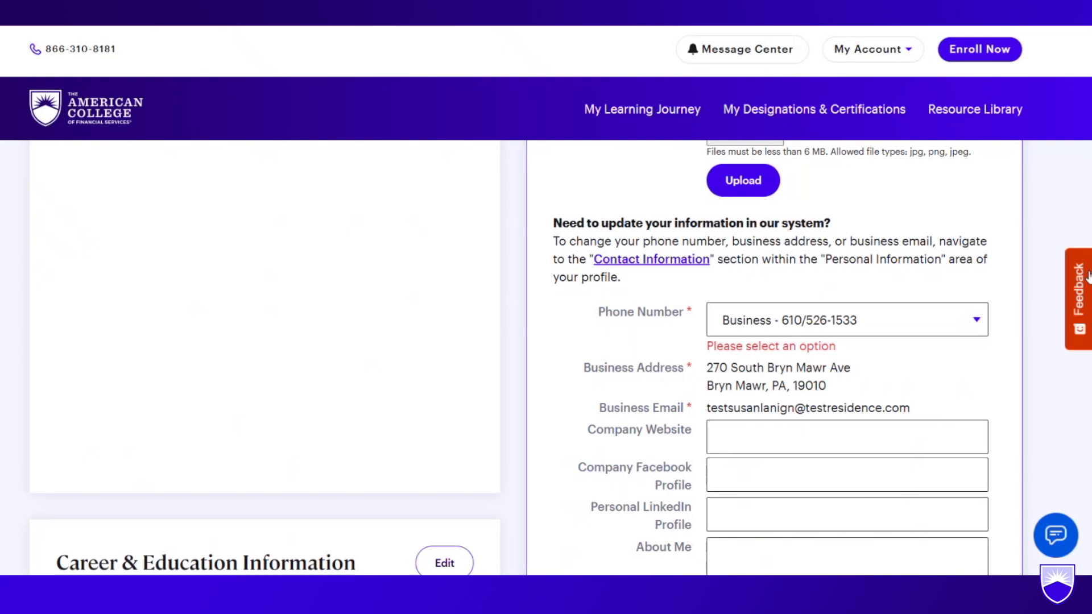
{"action": "scroll", "coordinate": [1087, 280], "scroll_direction": "down", "scroll_amount": 3}
{"action": "scroll", "coordinate": [1087, 280], "scroll_direction": "up", "scroll_amount": 3}
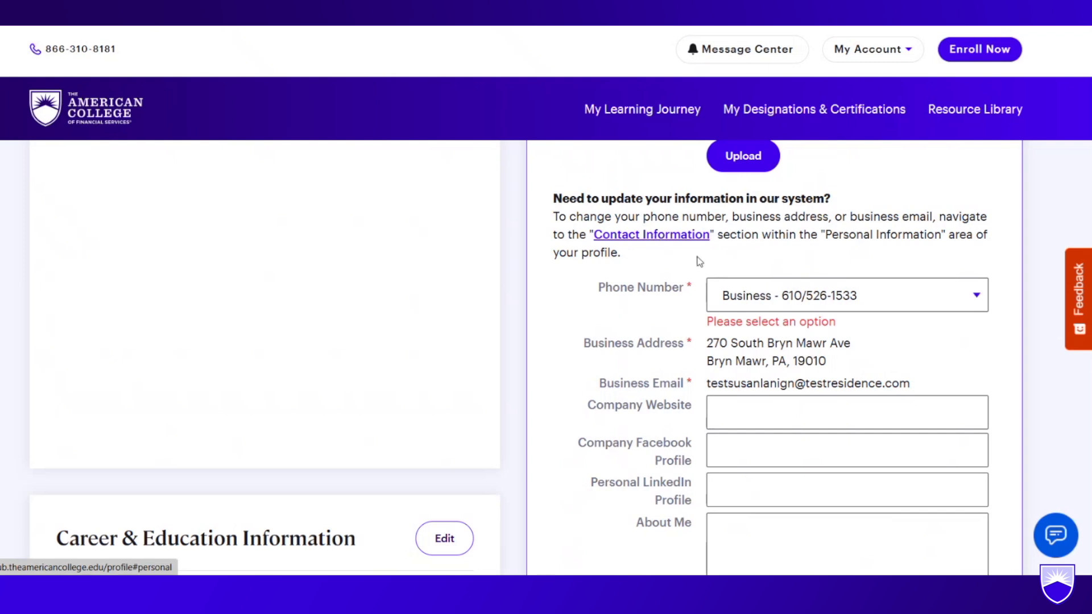
{"action": "left_click", "coordinate": [790, 297]}
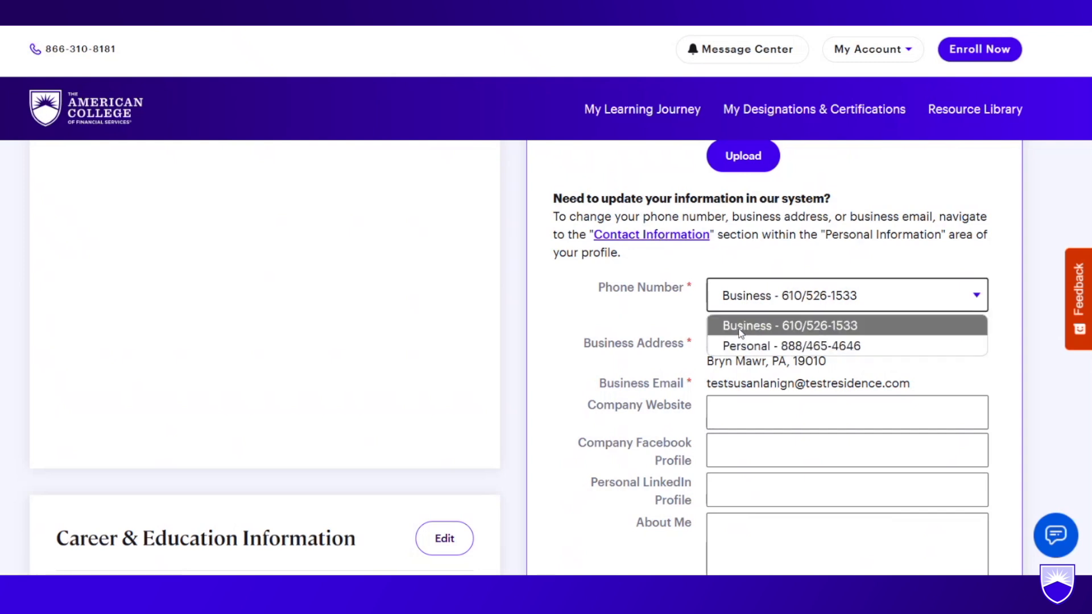
{"action": "left_click", "coordinate": [669, 314]}
{"action": "left_click_drag", "start_coordinate": [708, 341], "coordinate": [910, 383]}
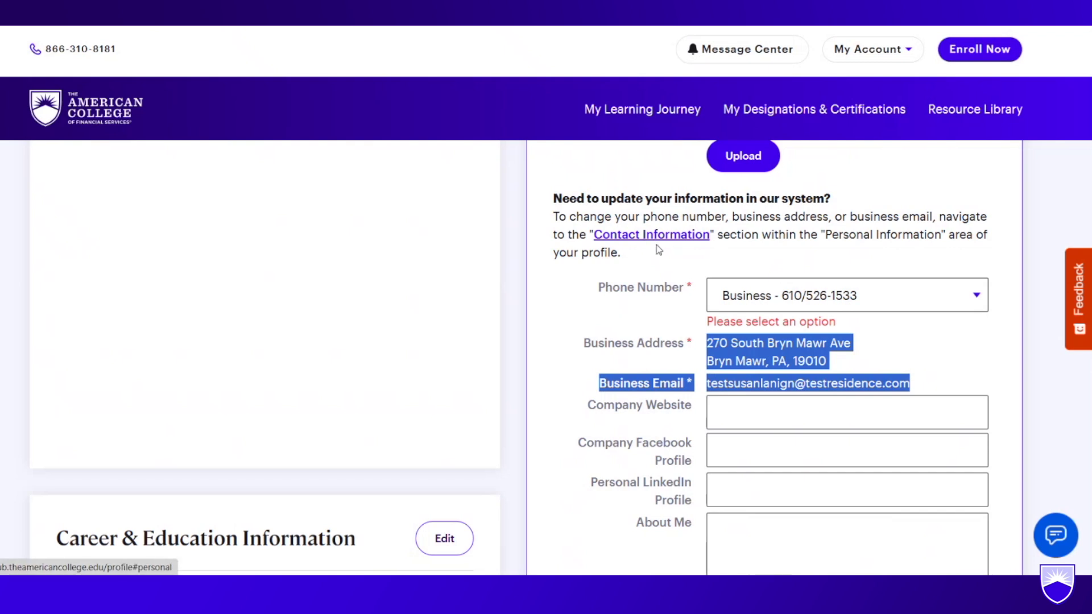
{"action": "left_click", "coordinate": [620, 301]}
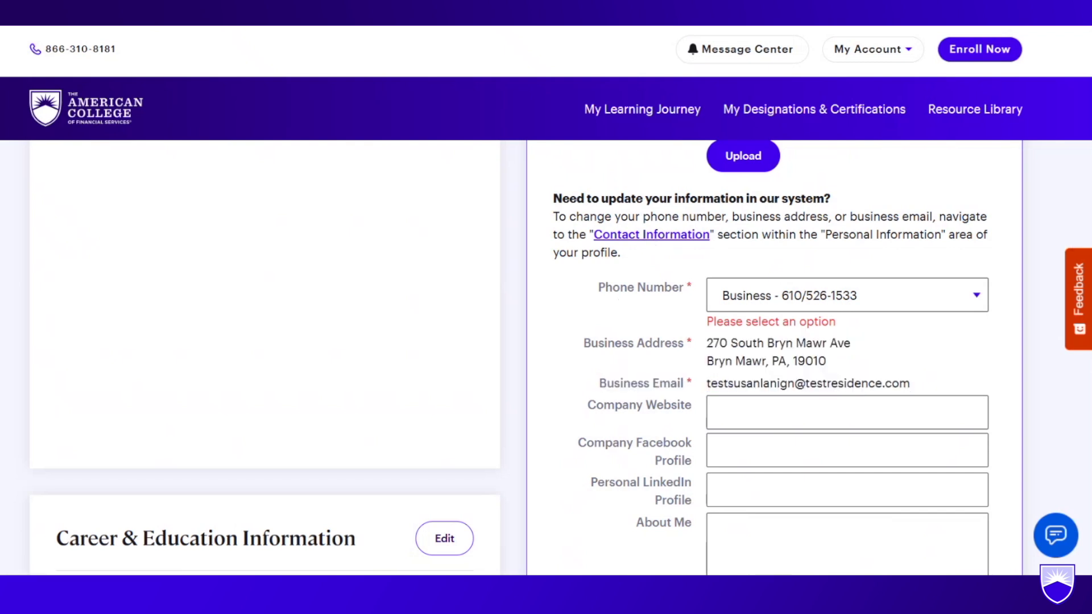
{"action": "scroll", "coordinate": [960, 235], "scroll_direction": "down", "scroll_amount": 2}
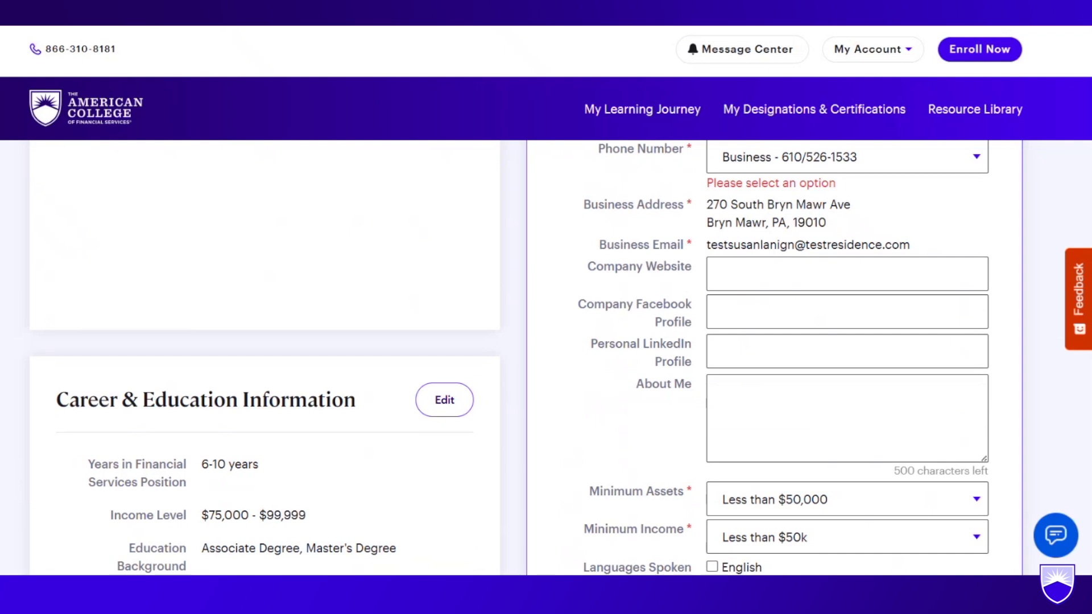
{"action": "scroll", "coordinate": [1030, 366], "scroll_direction": "down", "scroll_amount": 2}
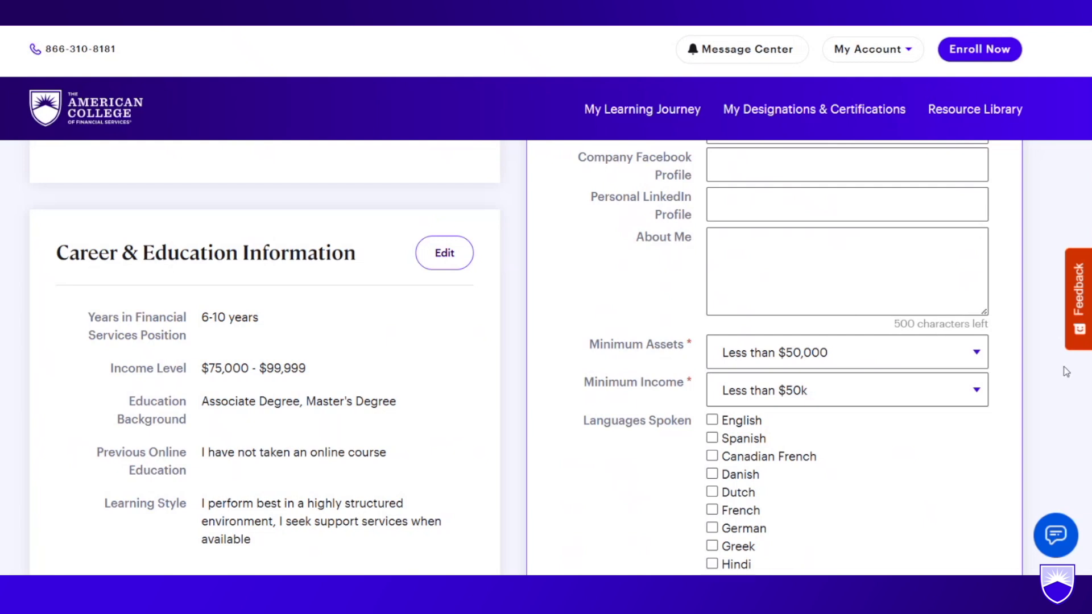
{"action": "scroll", "coordinate": [510, 356], "scroll_direction": "down", "scroll_amount": 1}
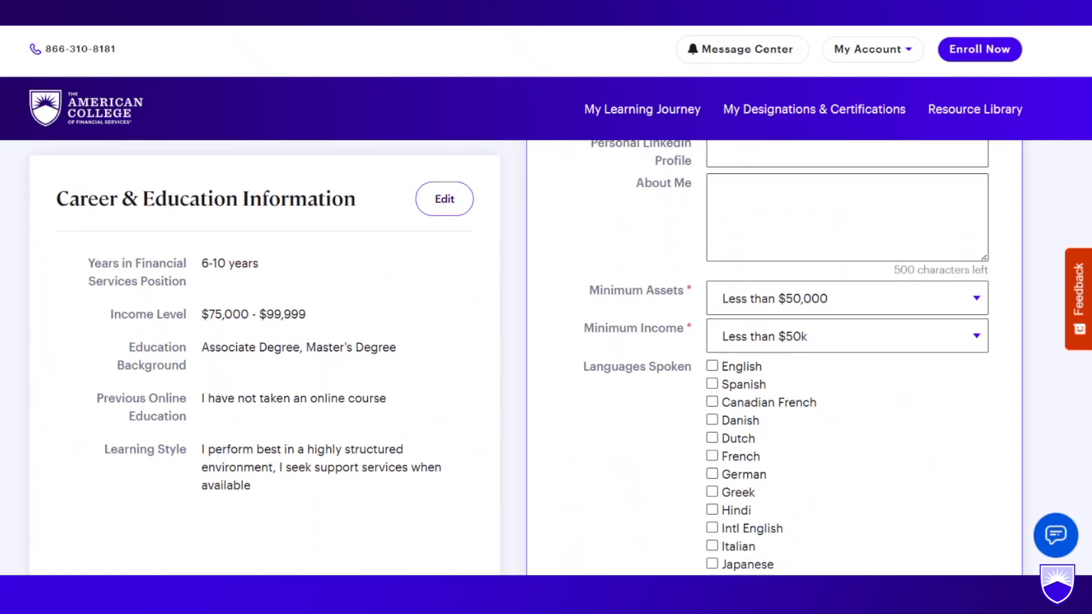
{"action": "scroll", "coordinate": [510, 358], "scroll_direction": "down", "scroll_amount": 1}
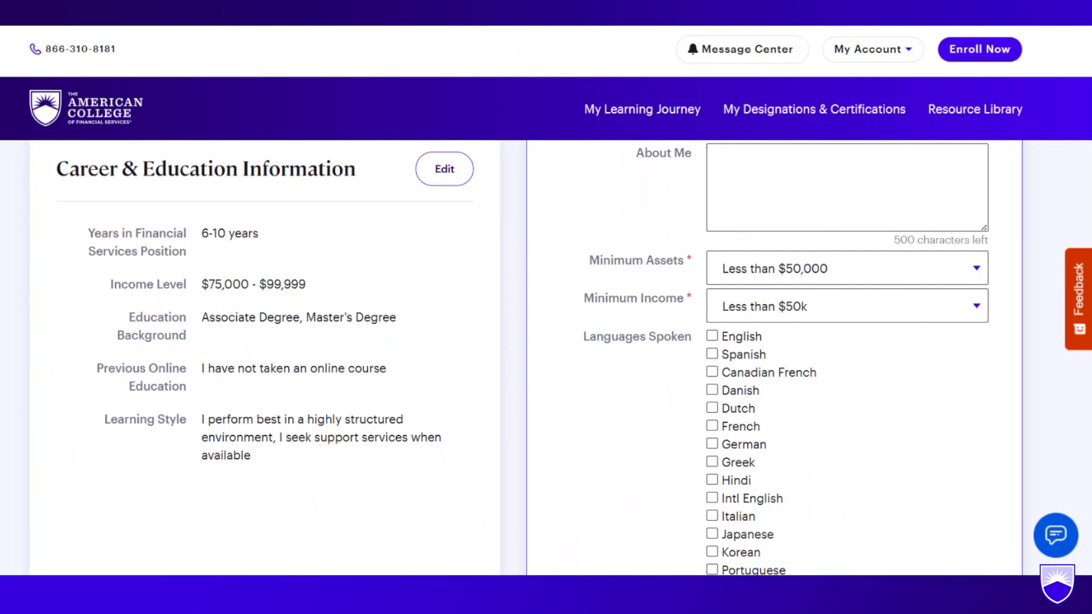
{"action": "left_click", "coordinate": [801, 272]}
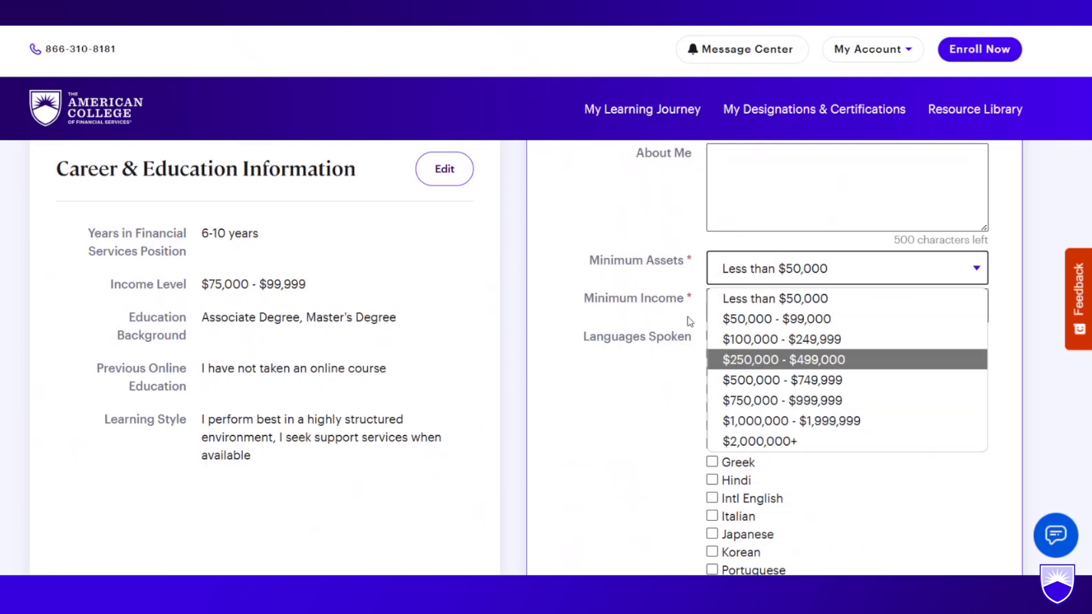
{"action": "left_click", "coordinate": [669, 285]}
{"action": "left_click", "coordinate": [743, 312]}
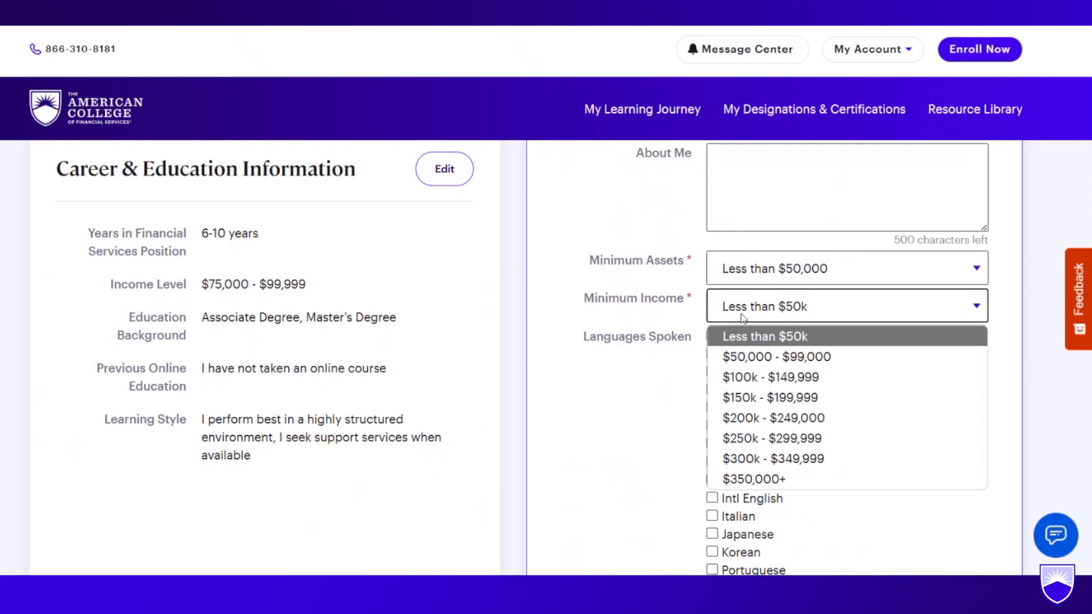
{"action": "left_click", "coordinate": [609, 397]}
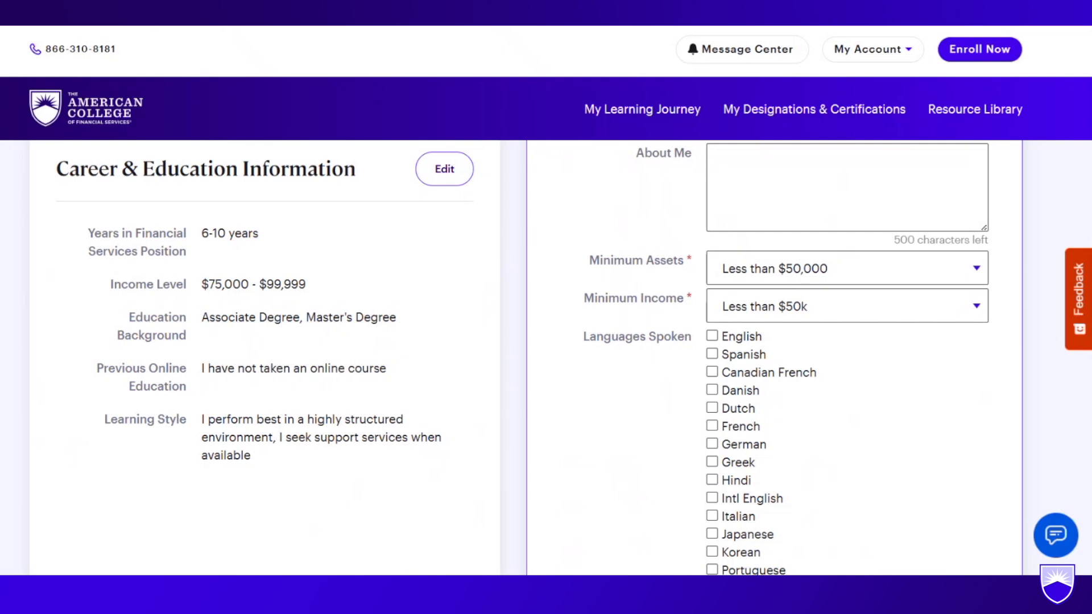
{"action": "scroll", "coordinate": [546, 358], "scroll_direction": "down", "scroll_amount": 4}
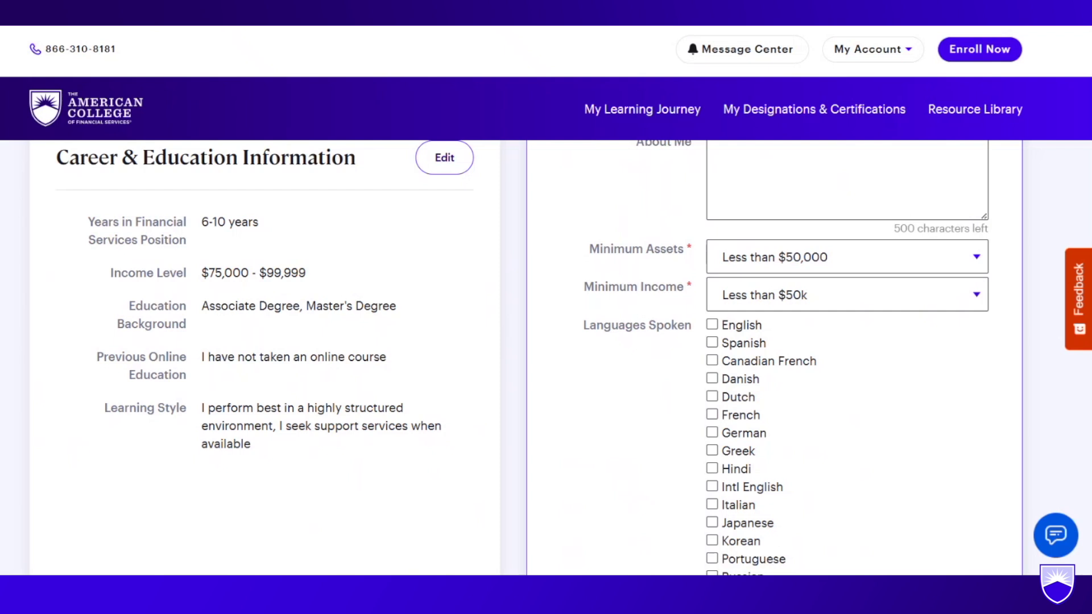
{"action": "scroll", "coordinate": [545, 358], "scroll_direction": "up", "scroll_amount": 4}
{"action": "scroll", "coordinate": [546, 358], "scroll_direction": "up", "scroll_amount": 1}
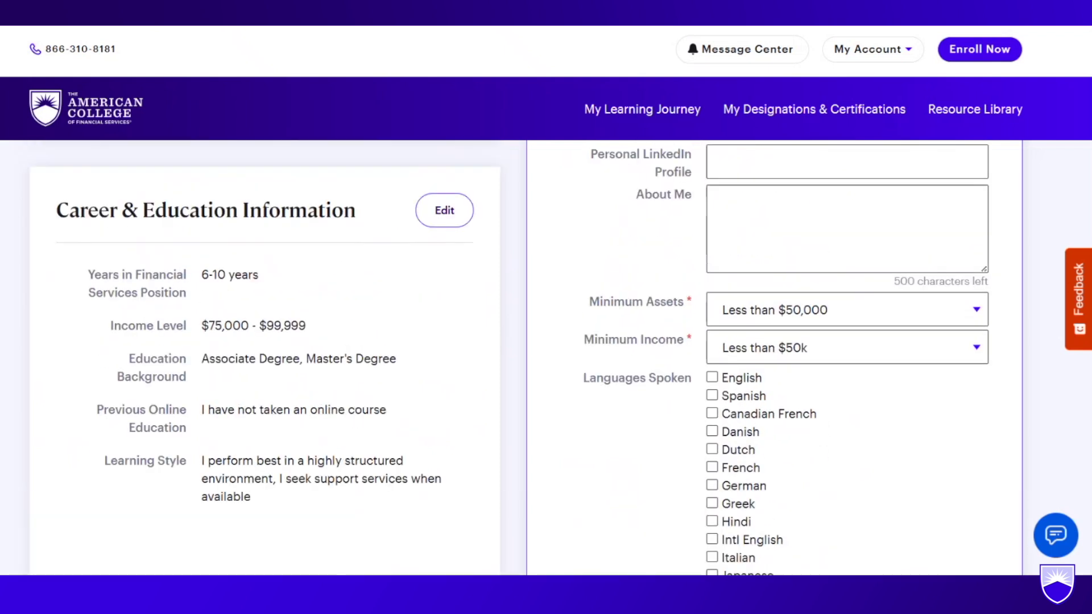
{"action": "scroll", "coordinate": [1086, 157], "scroll_direction": "up", "scroll_amount": 10}
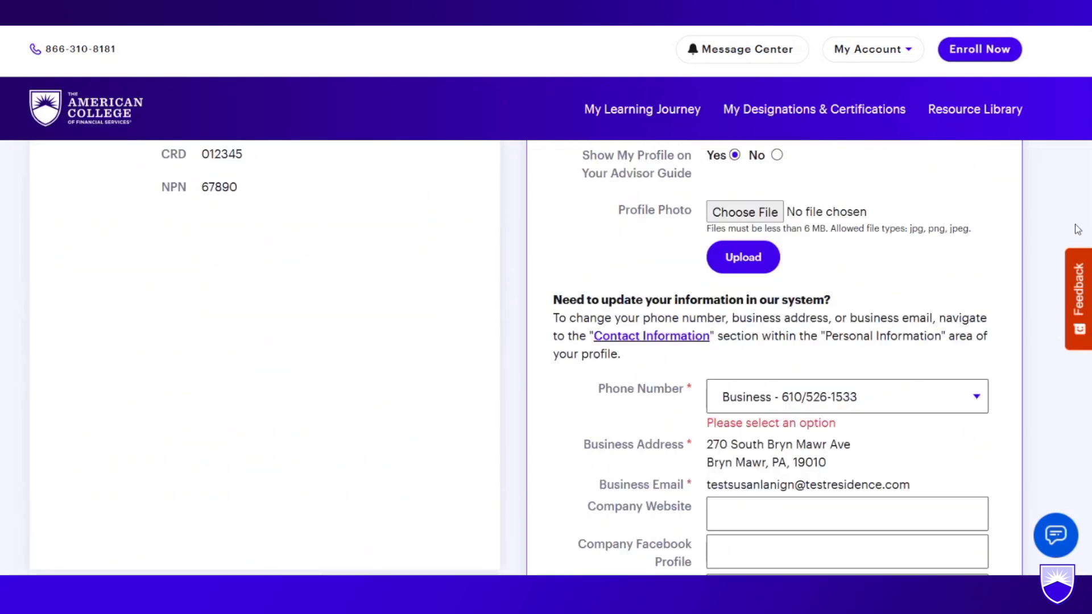
{"action": "scroll", "coordinate": [1086, 158], "scroll_direction": "up", "scroll_amount": 2}
{"action": "scroll", "coordinate": [1089, 168], "scroll_direction": "down", "scroll_amount": 3}
Step: Try saving the Advisor Guide edits, then cancel to close the edit form
{"action": "left_click", "coordinate": [963, 223]}
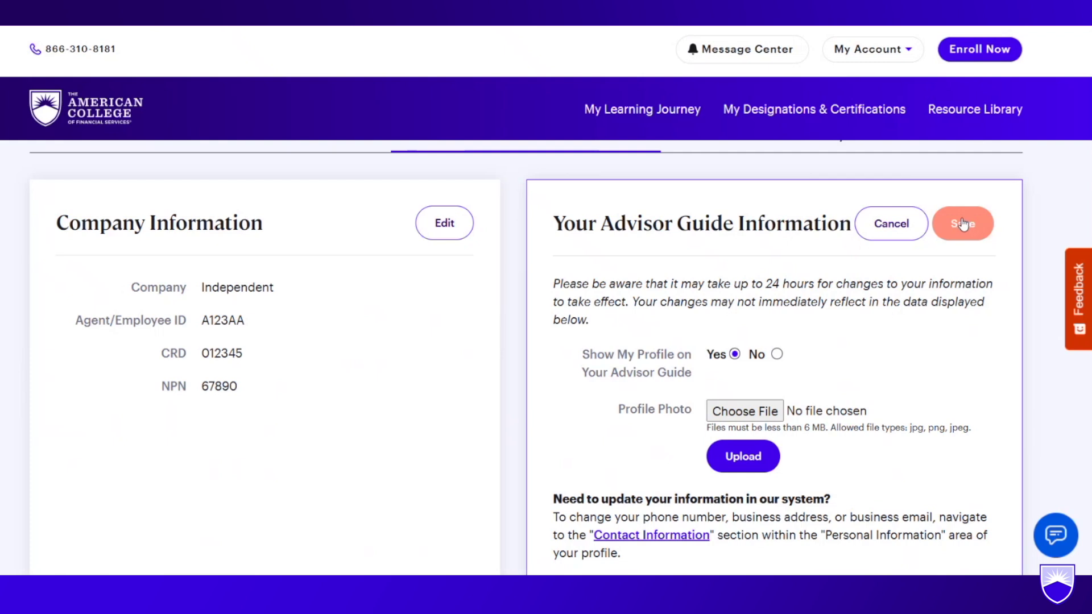
{"action": "left_click", "coordinate": [906, 227]}
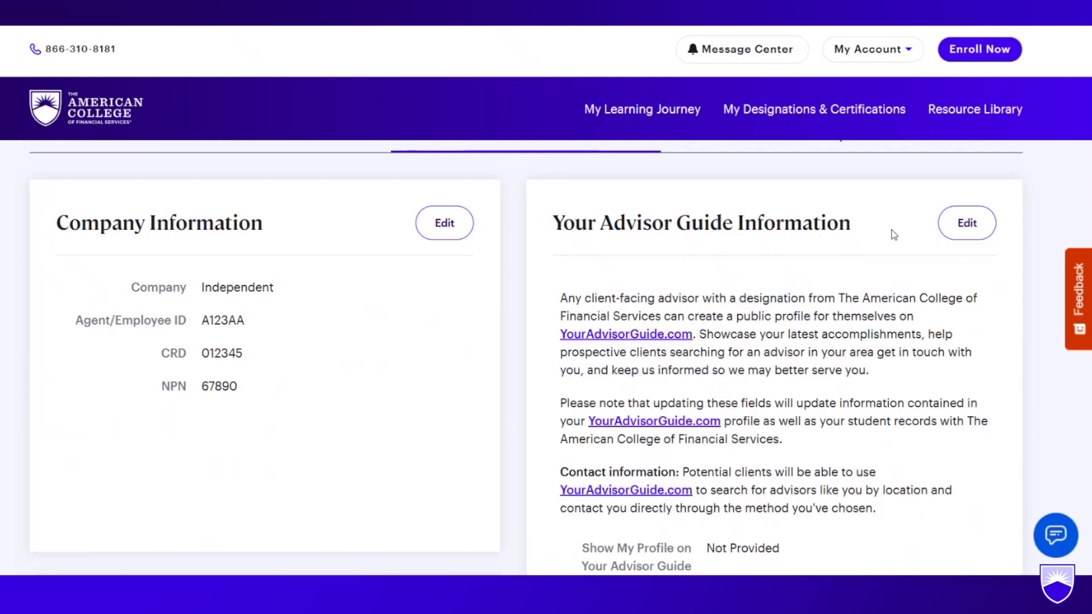
Step: Select Edit on the Your Advisor Guide Information card again
{"action": "left_click", "coordinate": [960, 223]}
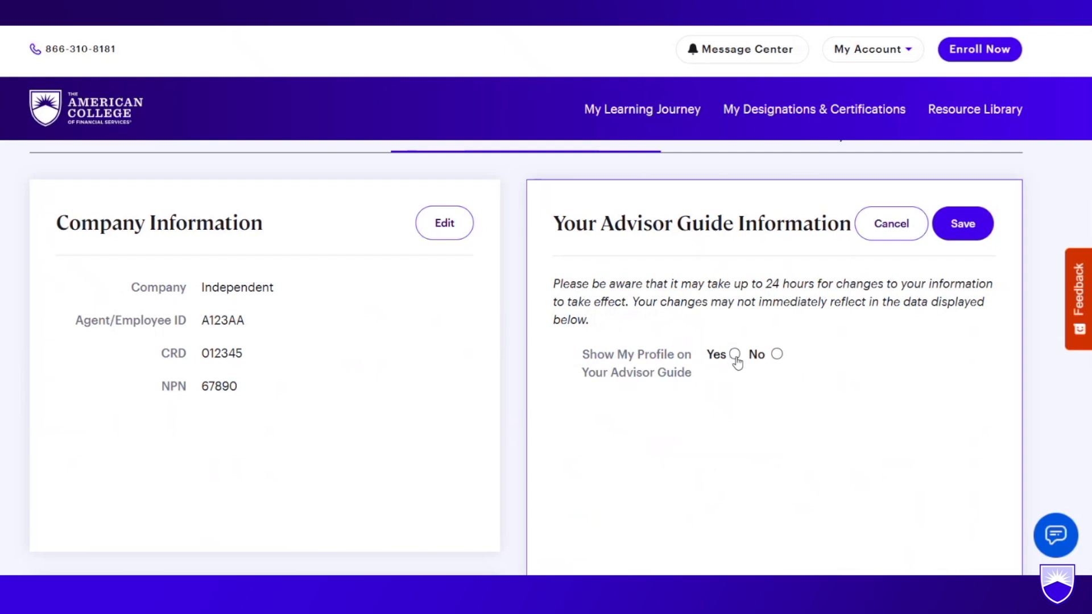